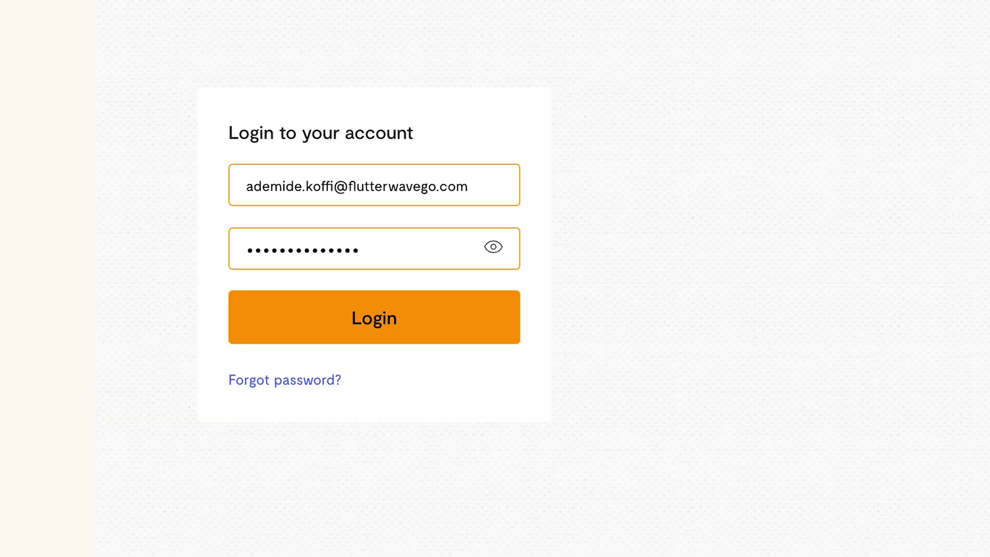
- Sign in, go to Payments > Invoices, and start a new invoice
left_click(420, 309)
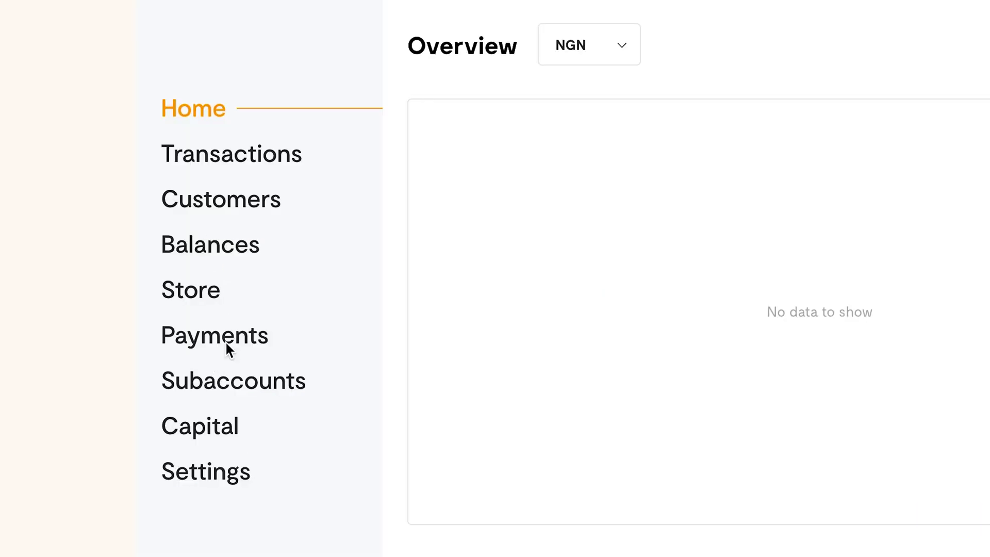
left_click(225, 342)
left_click(183, 185)
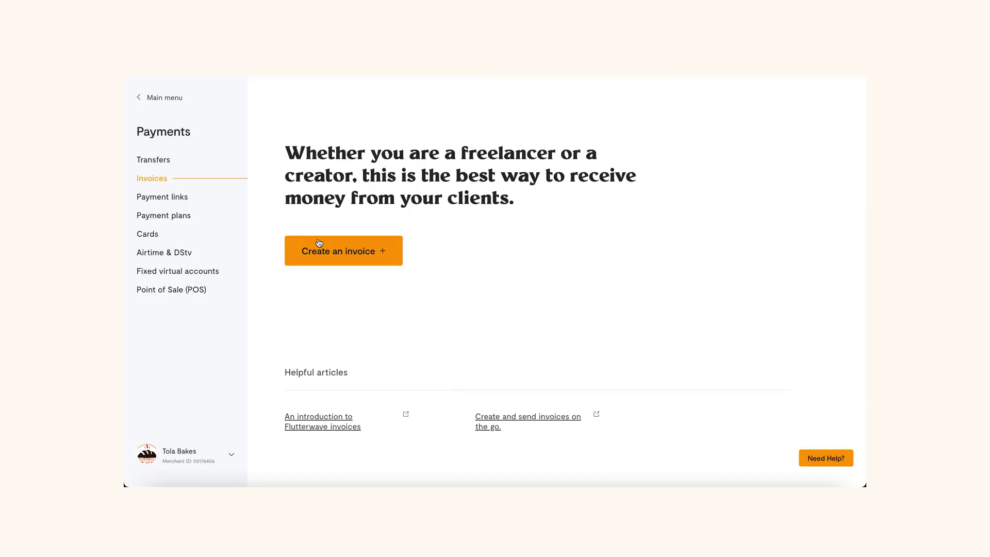
left_click(319, 243)
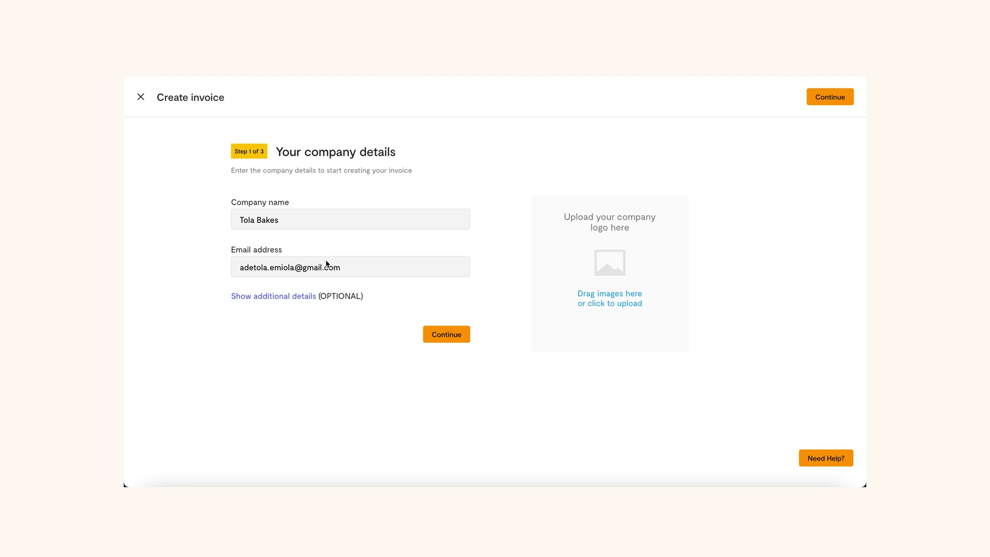
- Upload the Tola Bakes logo in company details and continue to customer information
left_click(309, 295)
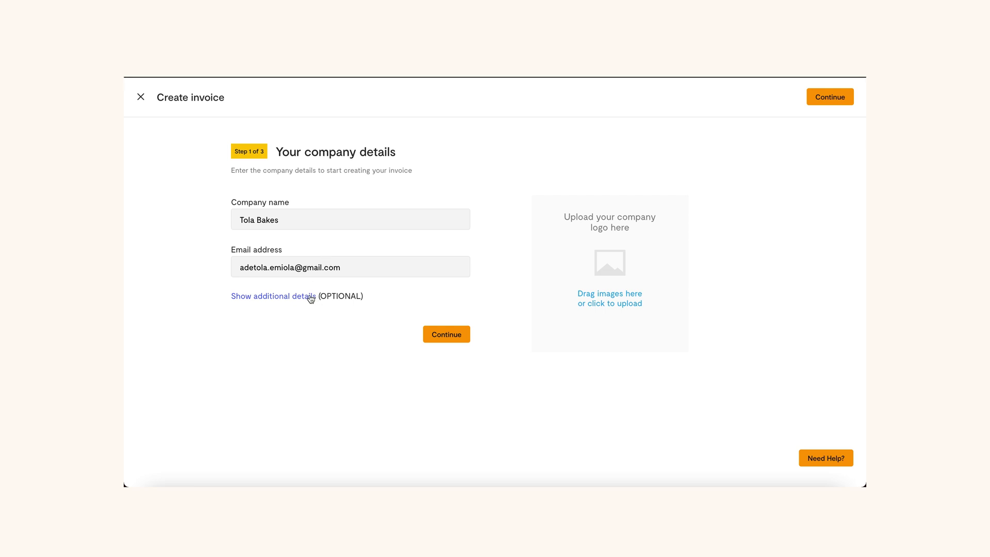
scroll(310, 335, "down", 3)
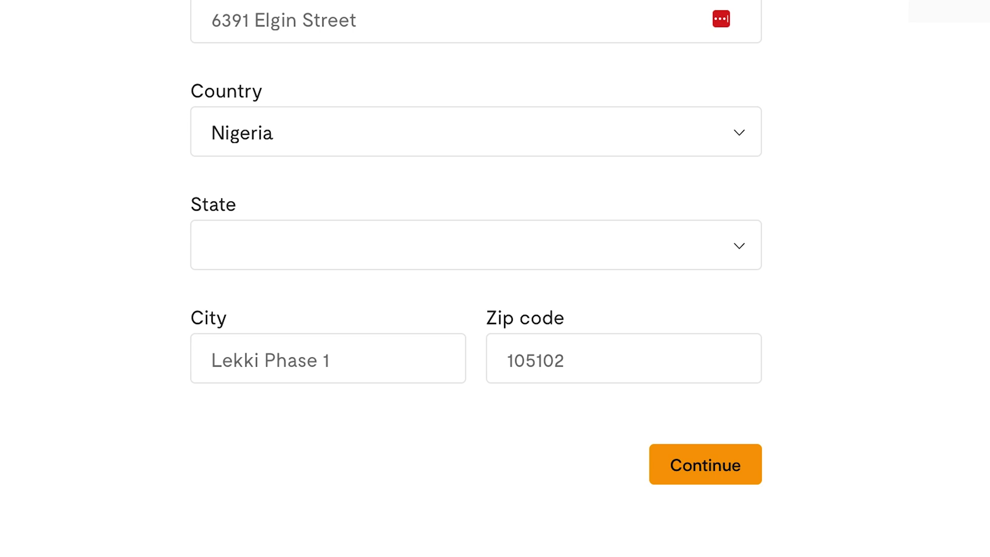
left_click(295, 175)
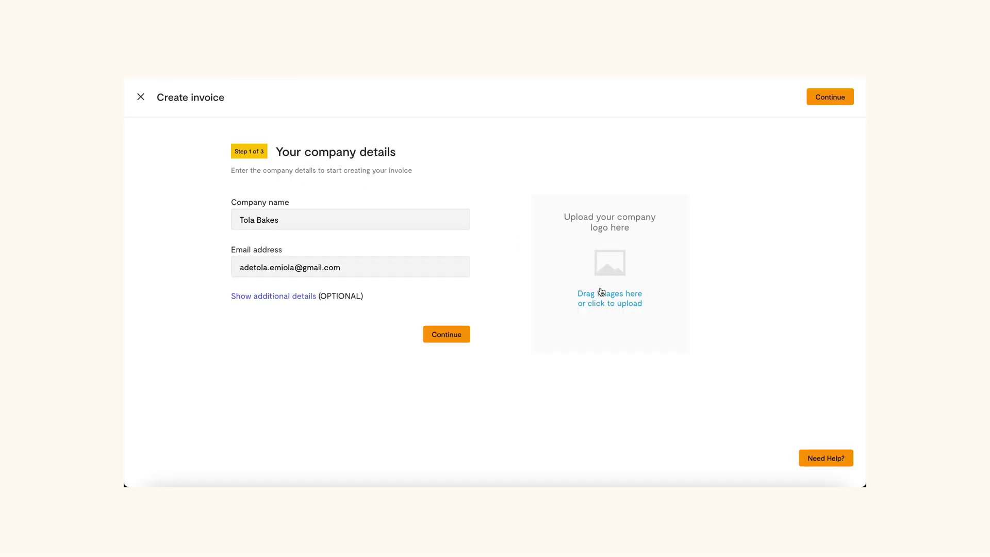
left_click(601, 292)
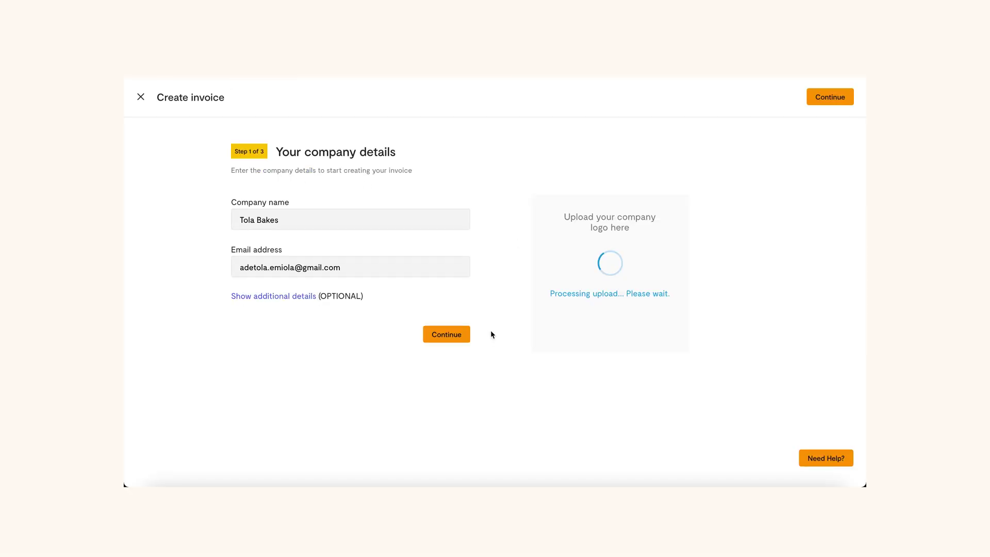
left_click(439, 336)
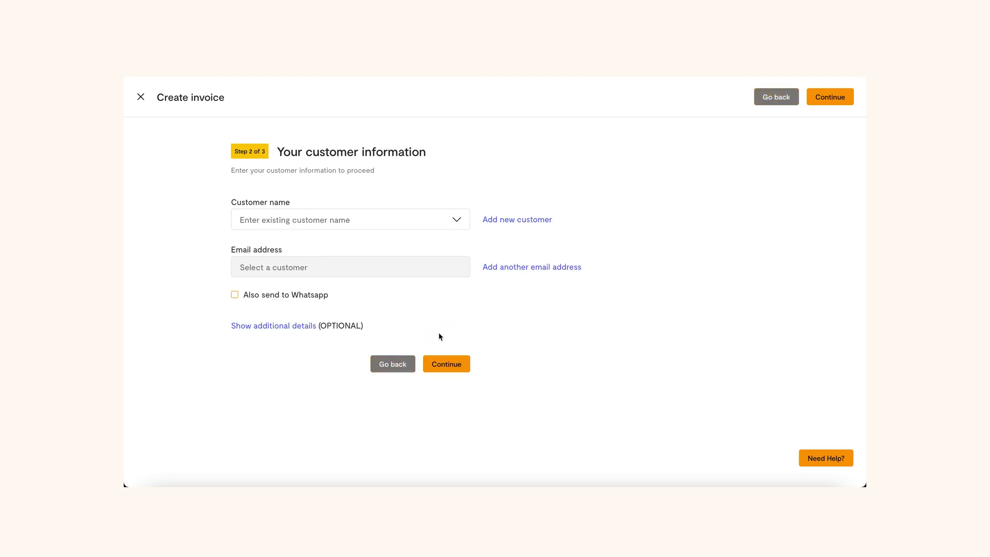
left_click(398, 220)
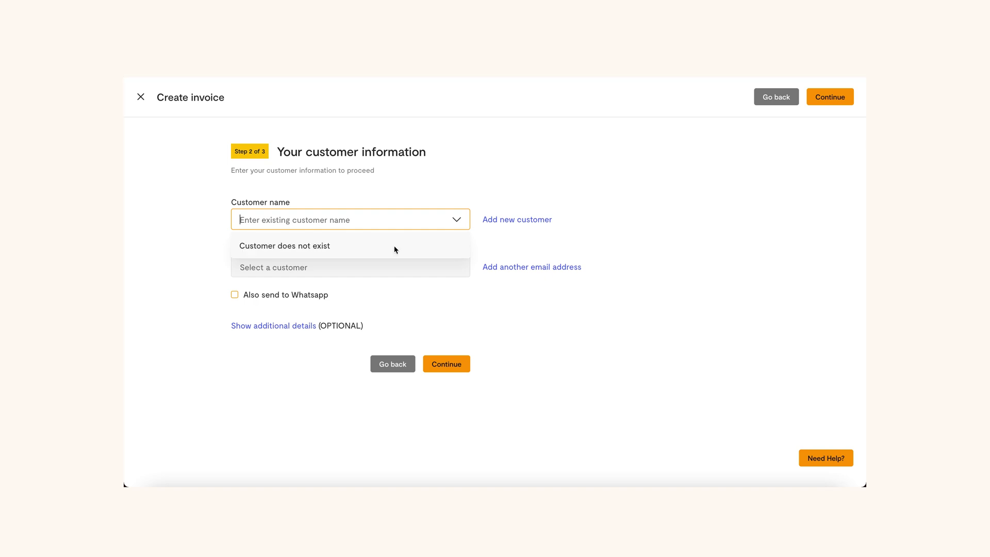
left_click(397, 248)
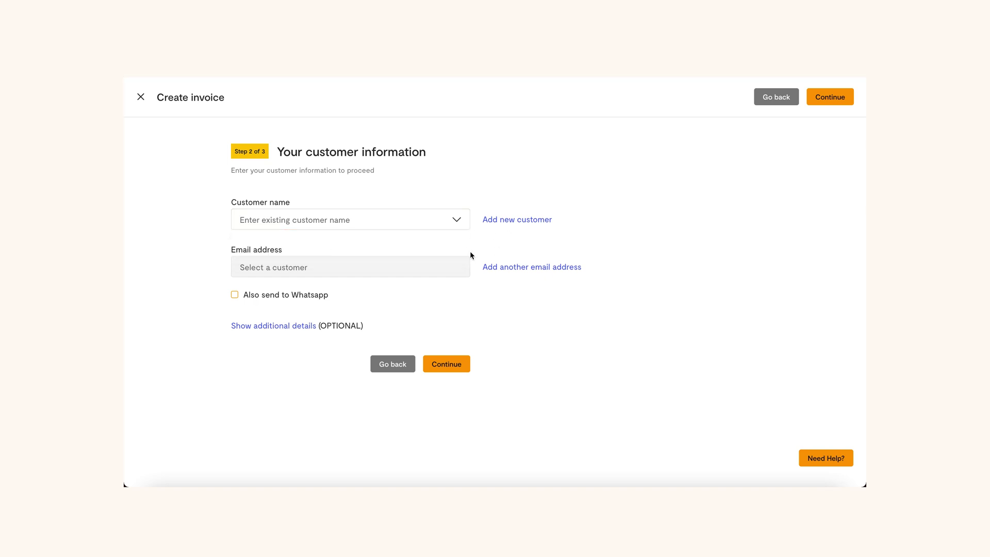
left_click(515, 222)
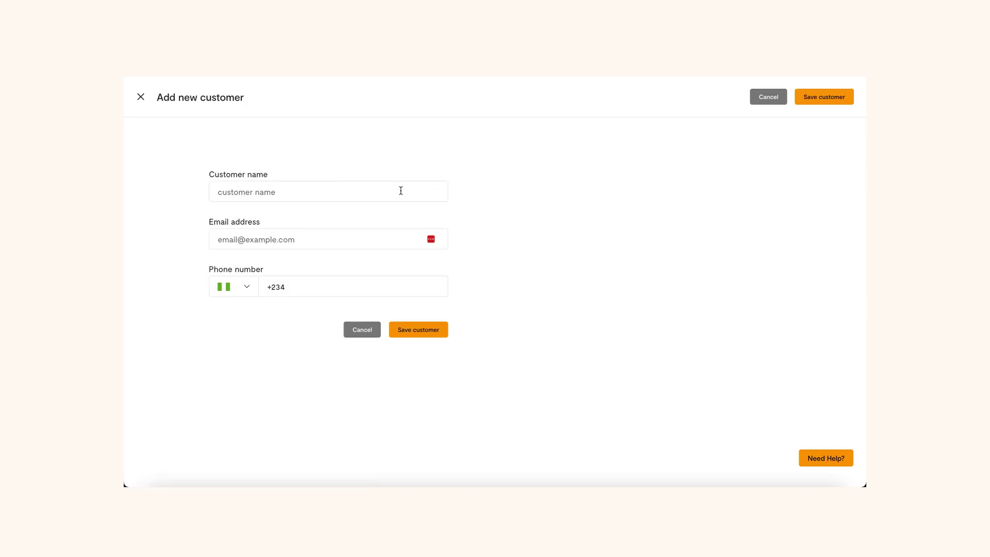
- Save a new customer with full name, e-mail address and corrected phone number
left_click(401, 190)
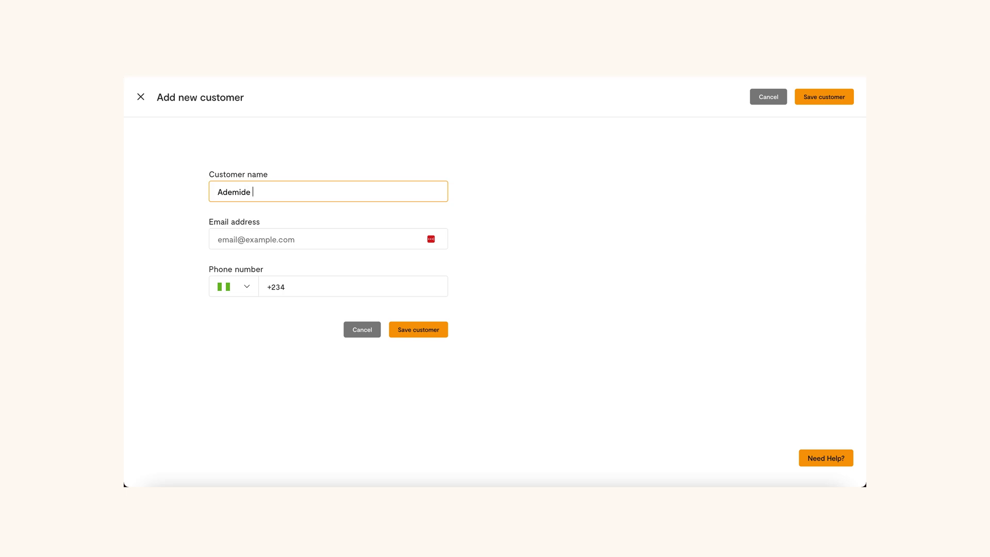
key("Tab")
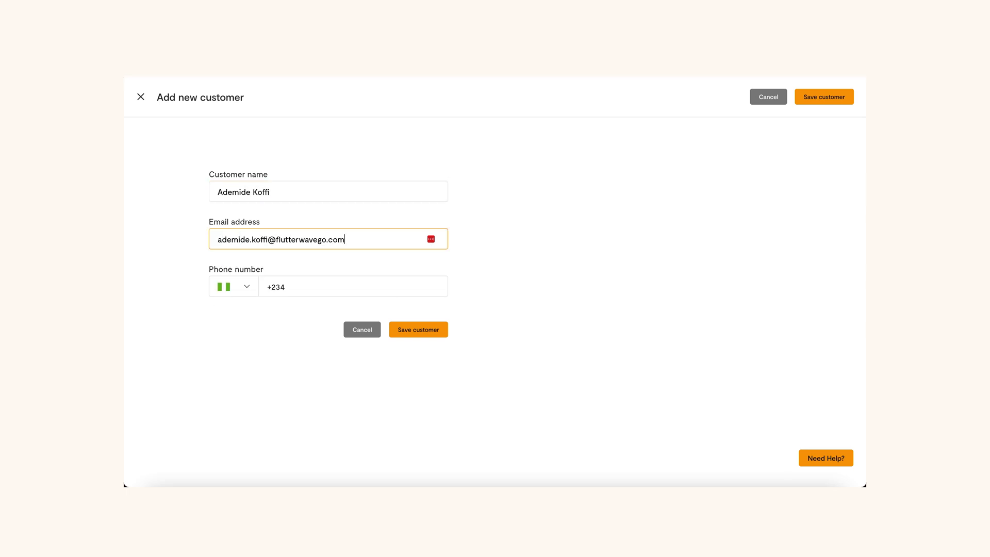
left_click(334, 286)
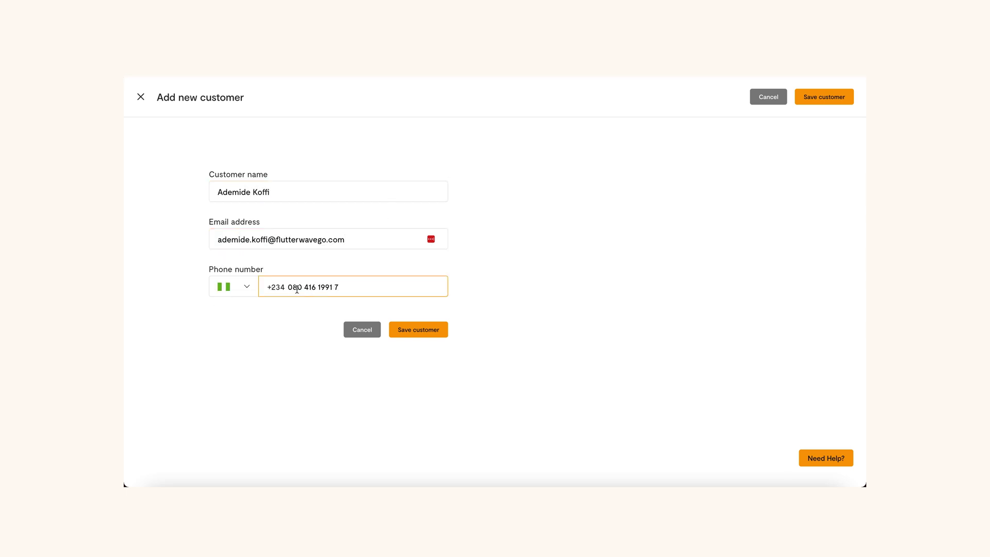
left_click(292, 286)
key("BackSpace")
left_click(420, 331)
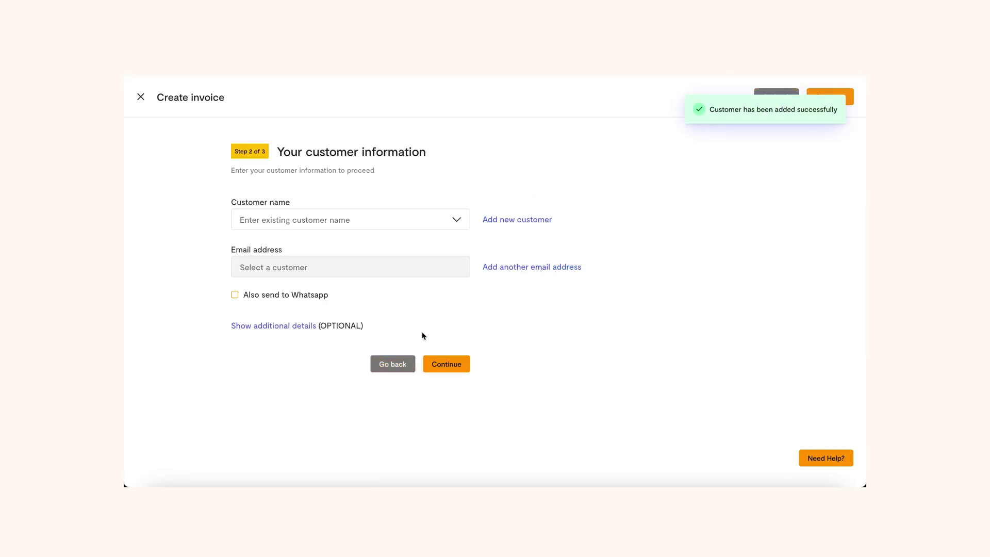
- Attach the newly saved customer to the invoice and continue to invoice details
left_click(367, 217)
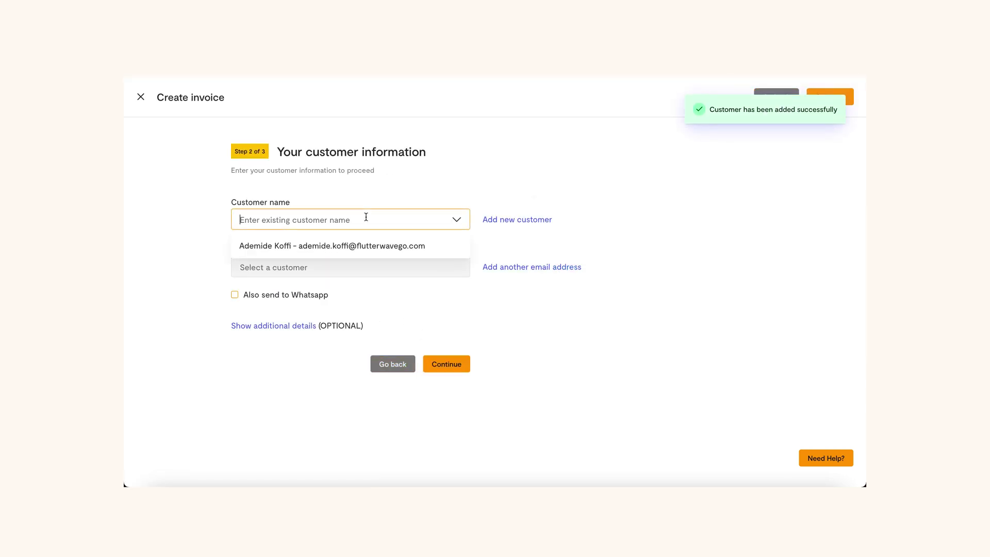
left_click(371, 246)
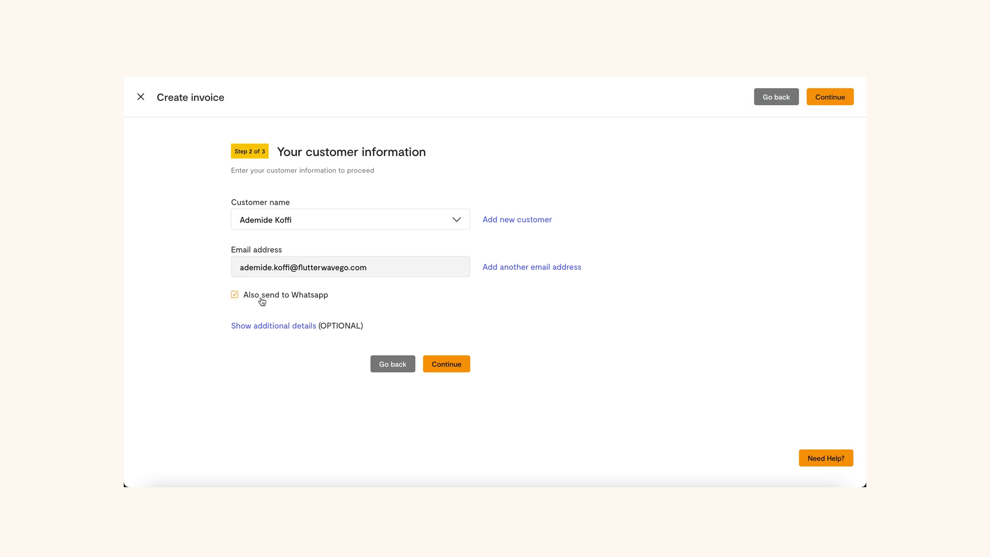
left_click(285, 326)
scroll(294, 303, "down", 2)
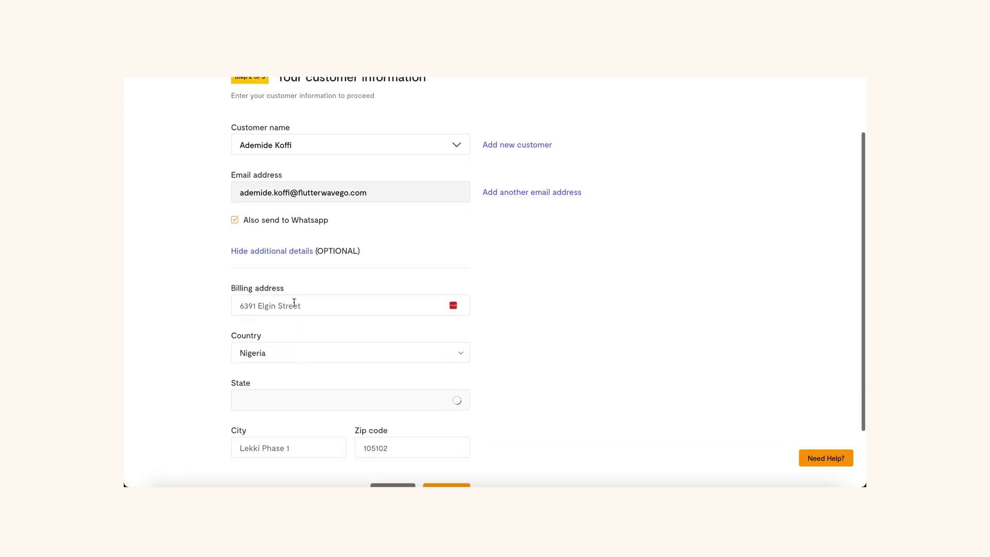
scroll(294, 303, "down", 1)
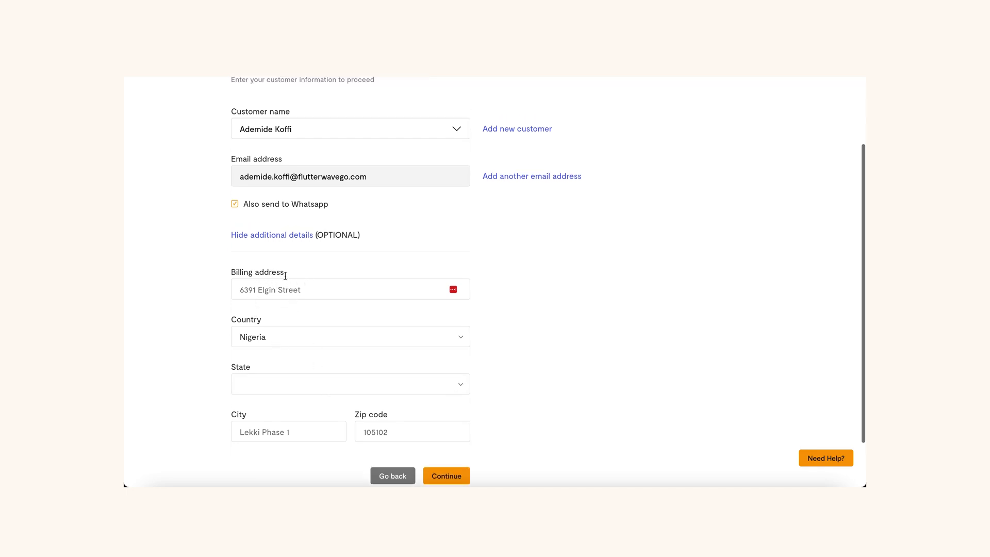
scroll(283, 274, "up", 2)
scroll(292, 341, "down", 1)
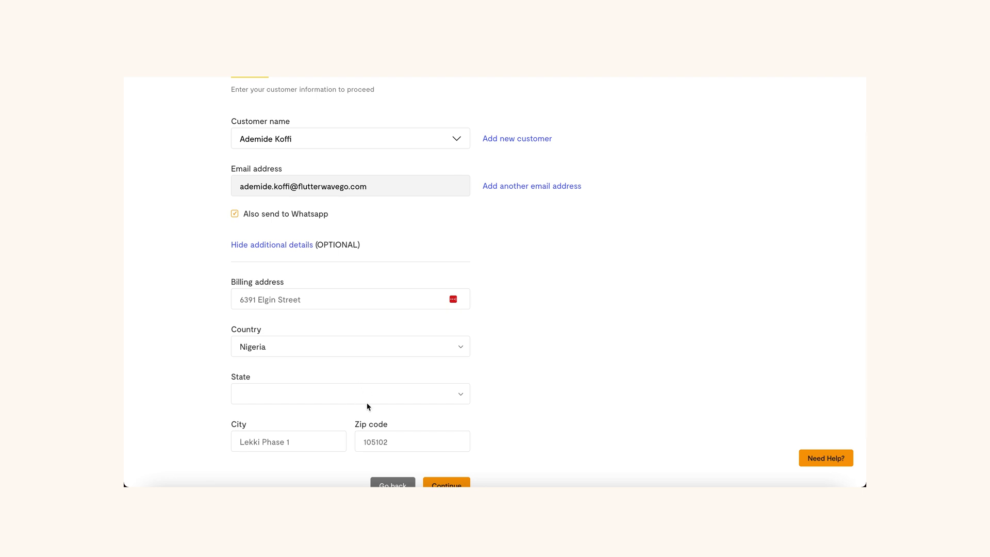
scroll(328, 395, "down", 1)
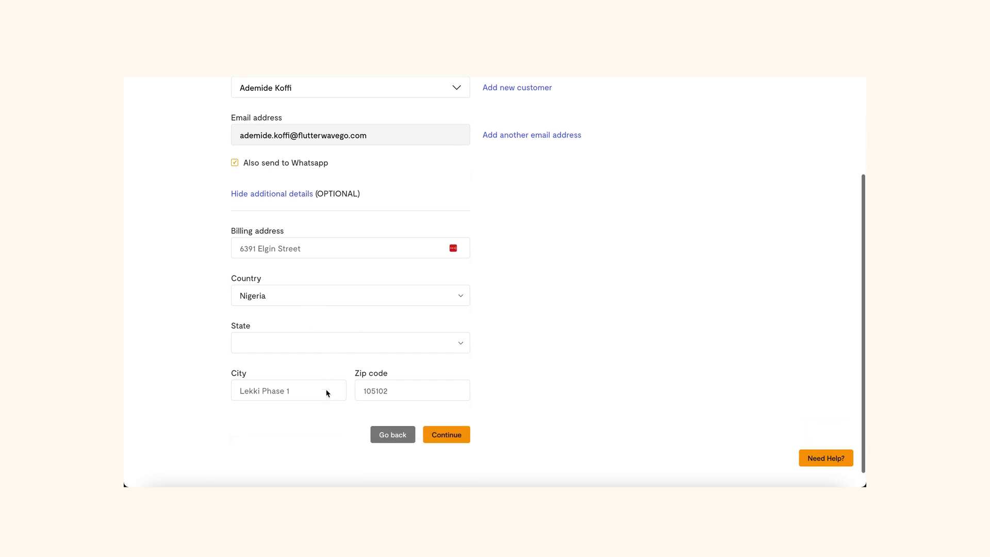
left_click(269, 200)
left_click(440, 364)
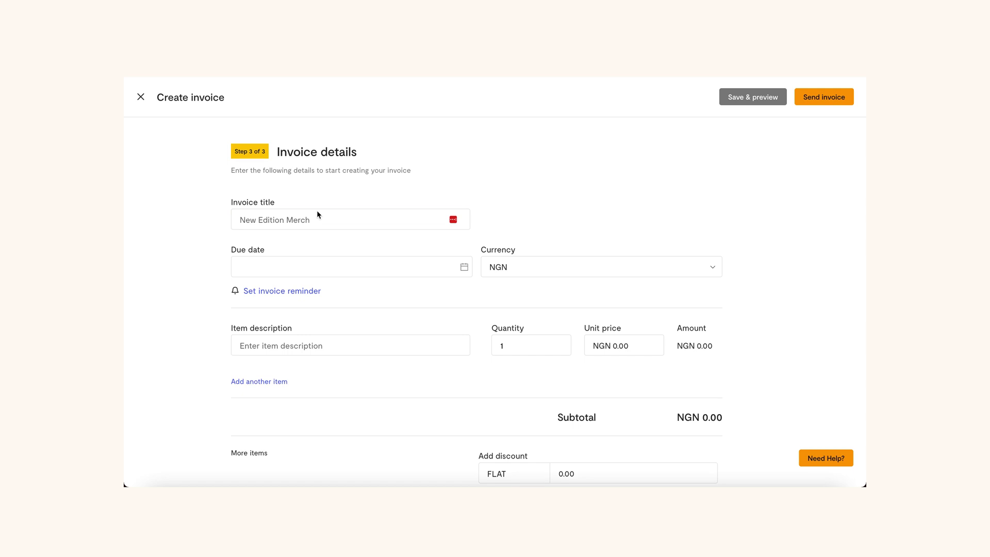
- Title the invoice 'Book Review' with a due date of Jun 29, 2023
left_click(317, 211)
type("Book Review")
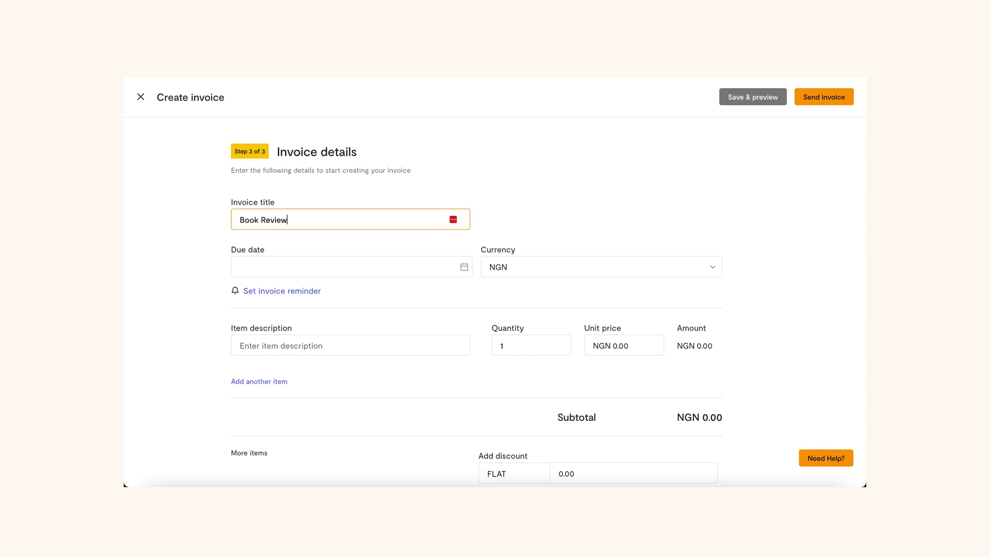
left_click(325, 267)
left_click(316, 392)
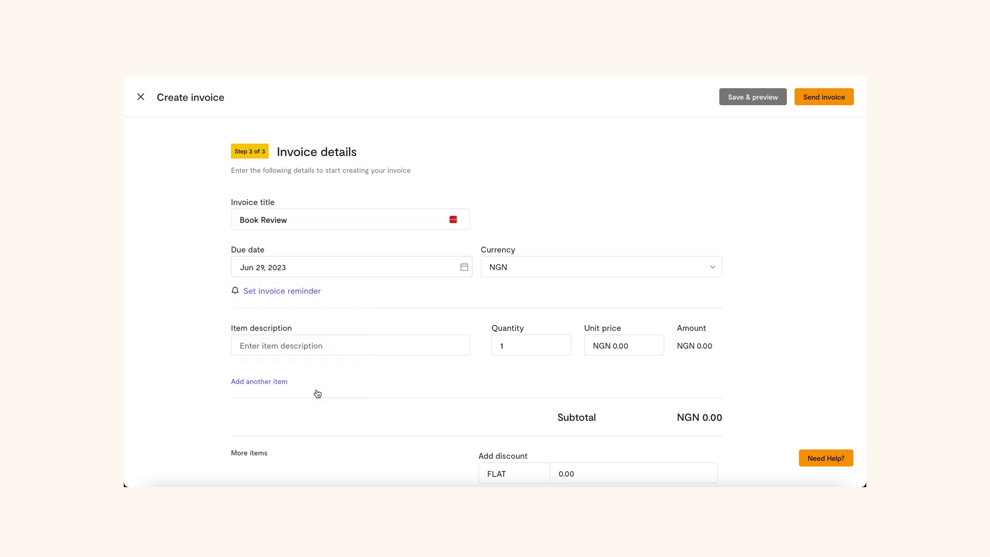
- Set reminders 7 days before, on, and 3 days after the due date, keeping NGN
left_click(301, 292)
left_click(234, 344)
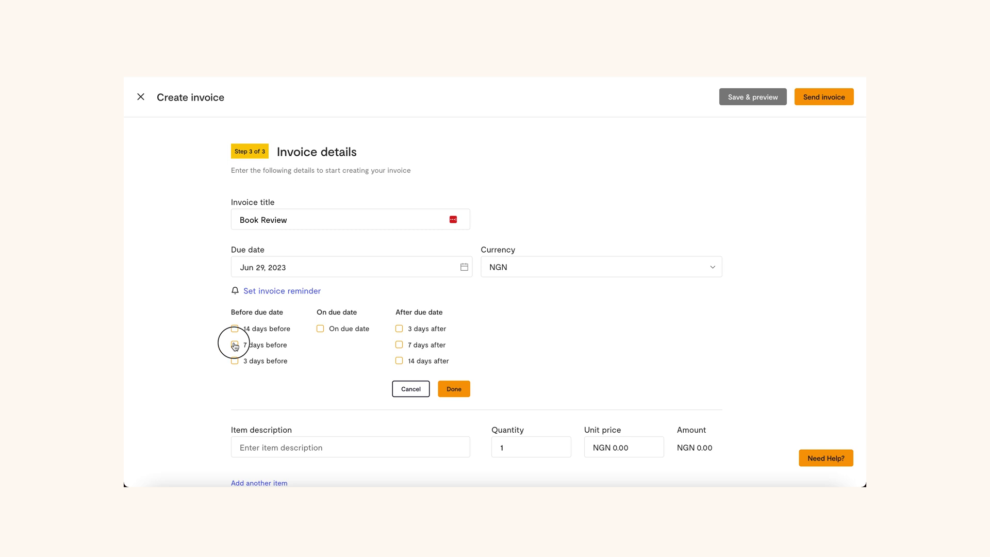
left_click(321, 329)
left_click(399, 329)
left_click(454, 389)
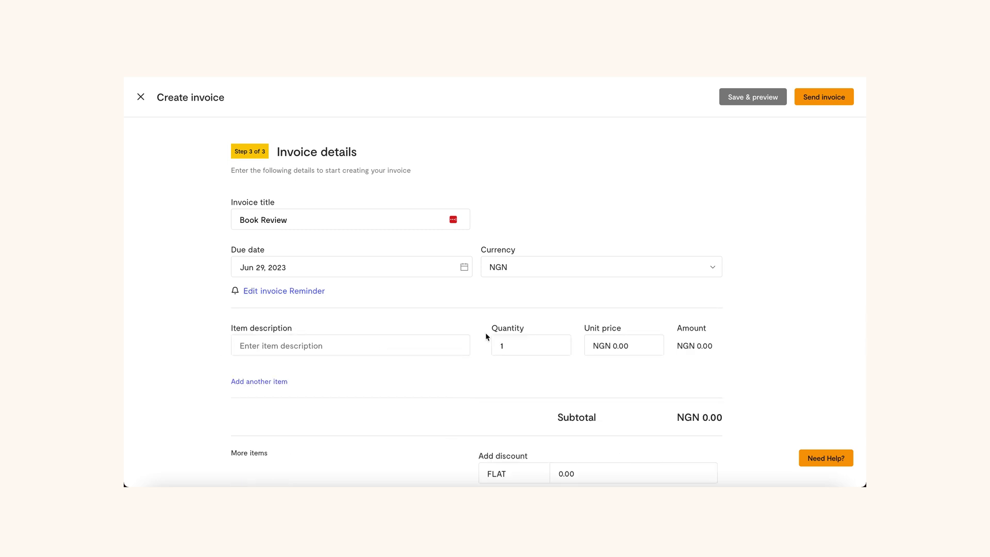
left_click(526, 265)
left_click(527, 258)
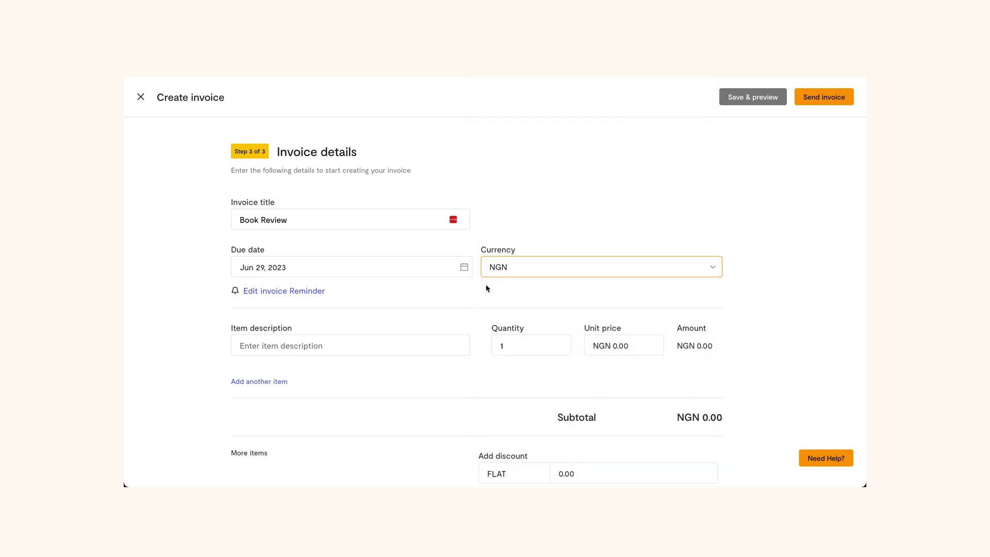
scroll(461, 321, "down", 1)
- Add a book-review item at quantity 1 for NGN 100,000, plus a second item row
left_click(409, 289)
type("Review of \"Ademide's Cooking Book\"")
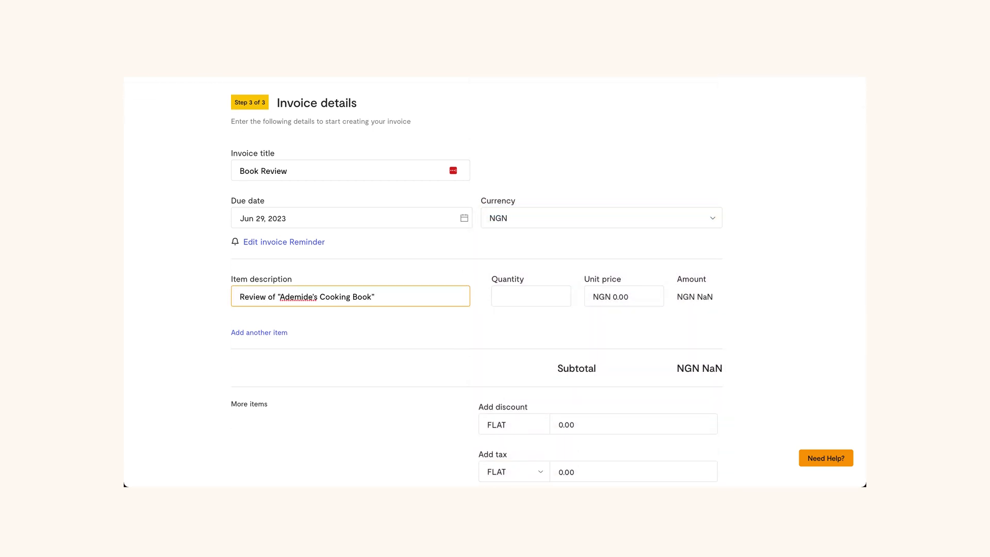
key("Tab")
type("1")
key("Tab")
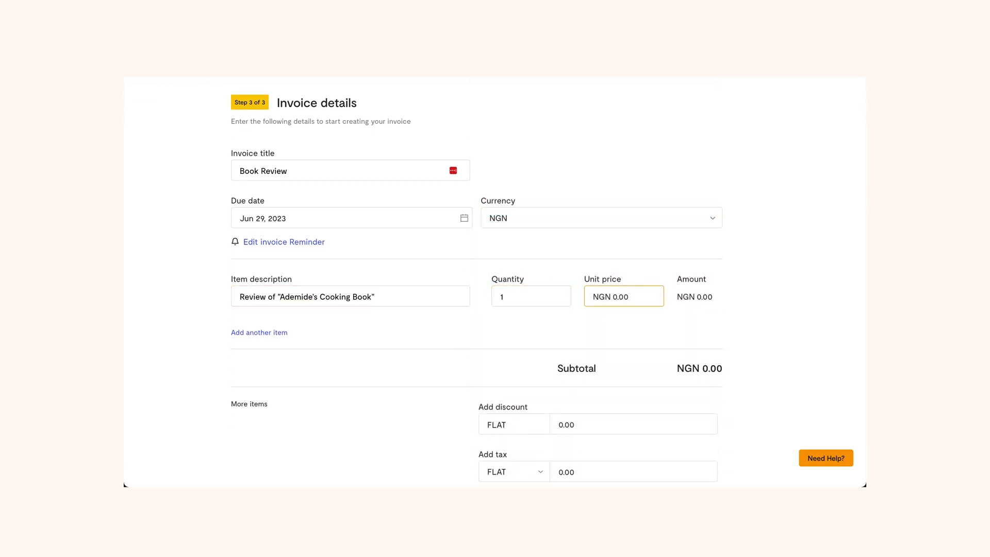
type("100,000")
left_click(746, 300)
left_click(270, 334)
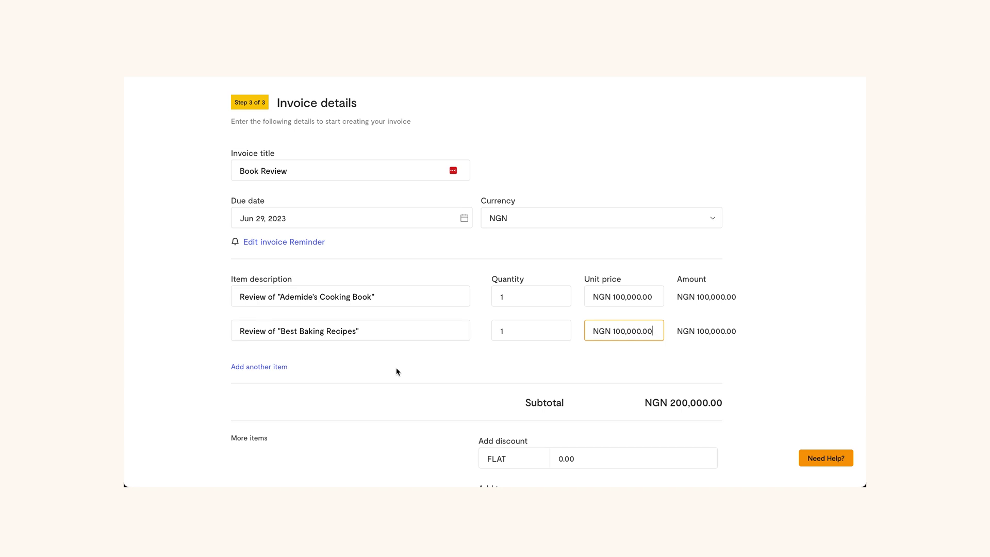
scroll(396, 371, "down", 2)
scroll(398, 371, "down", 1)
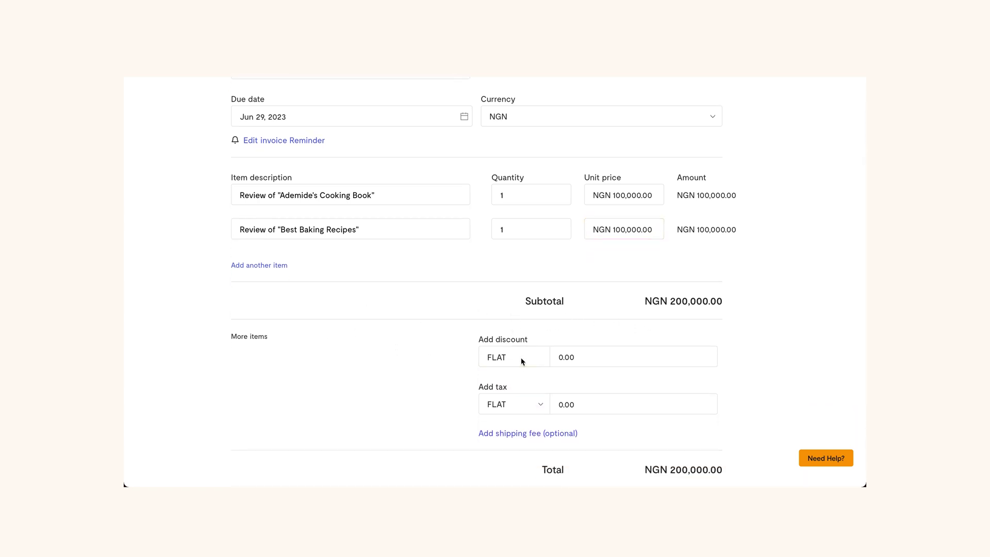
- Apply a flat 20,000 discount and 7.5% percentage tax, and add a shipping fee line
left_click(578, 355)
type("20000")
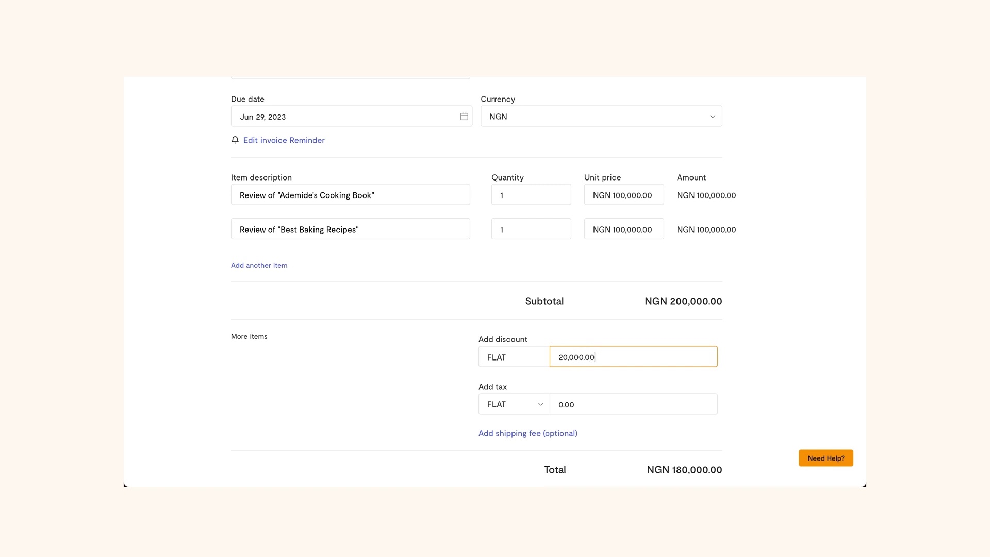
left_click(537, 401)
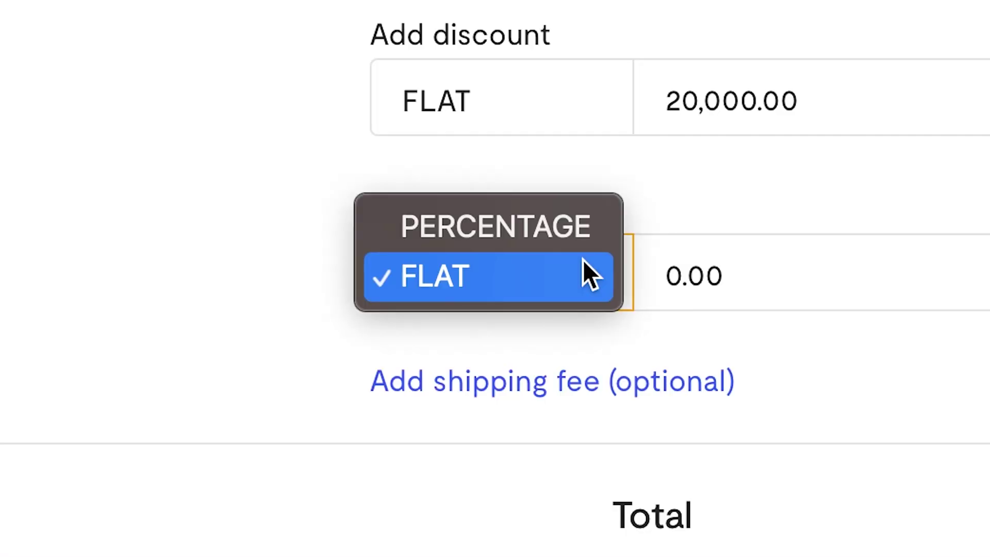
left_click(567, 227)
left_click(765, 278)
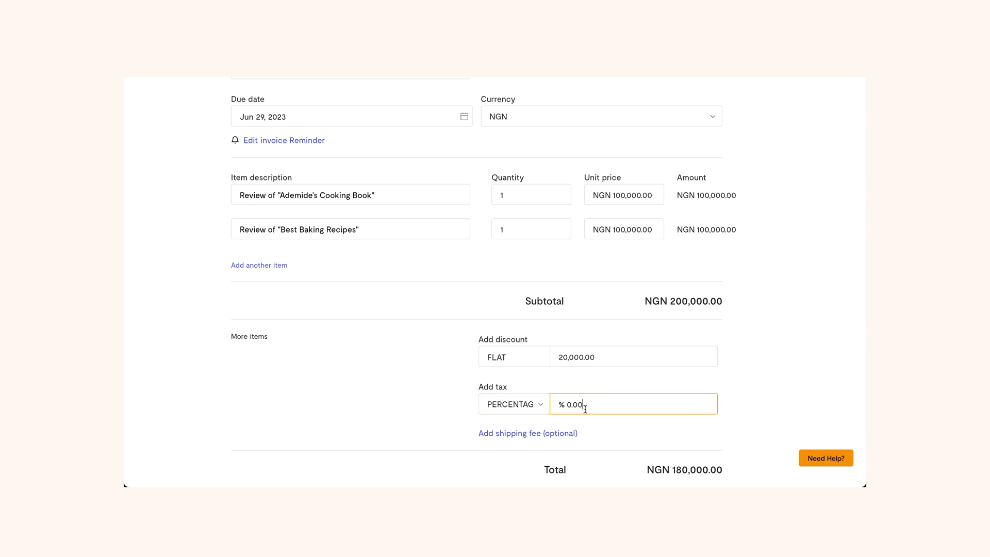
type("7.5")
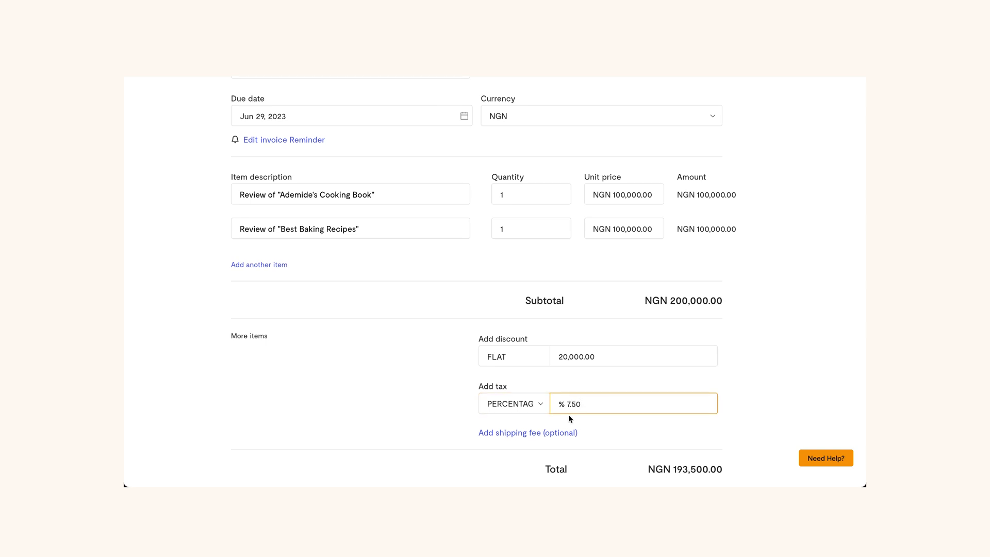
scroll(569, 414, "down", 3)
left_click(554, 356)
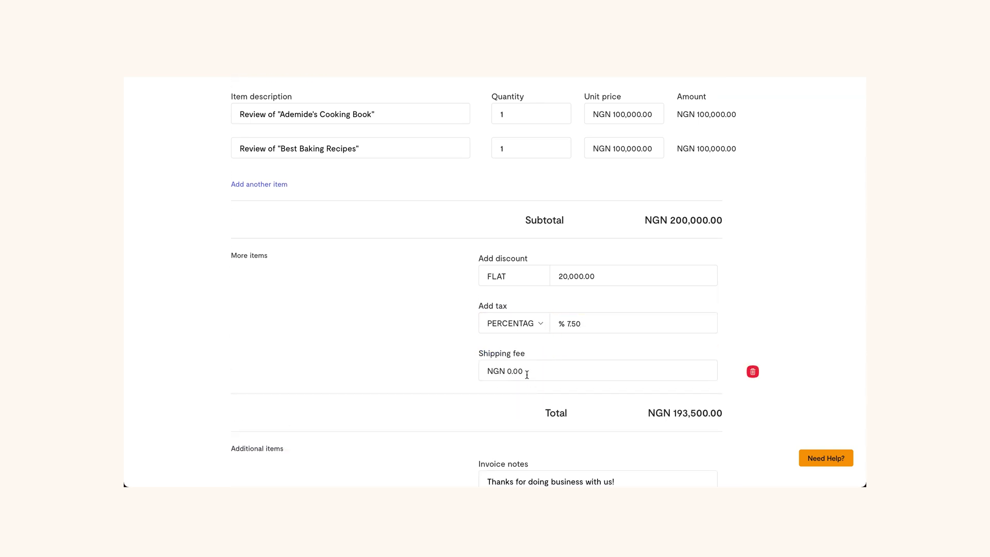
- Remove the shipping fee, write a thank-you note in Invoice notes, and send the invoice
left_click(753, 371)
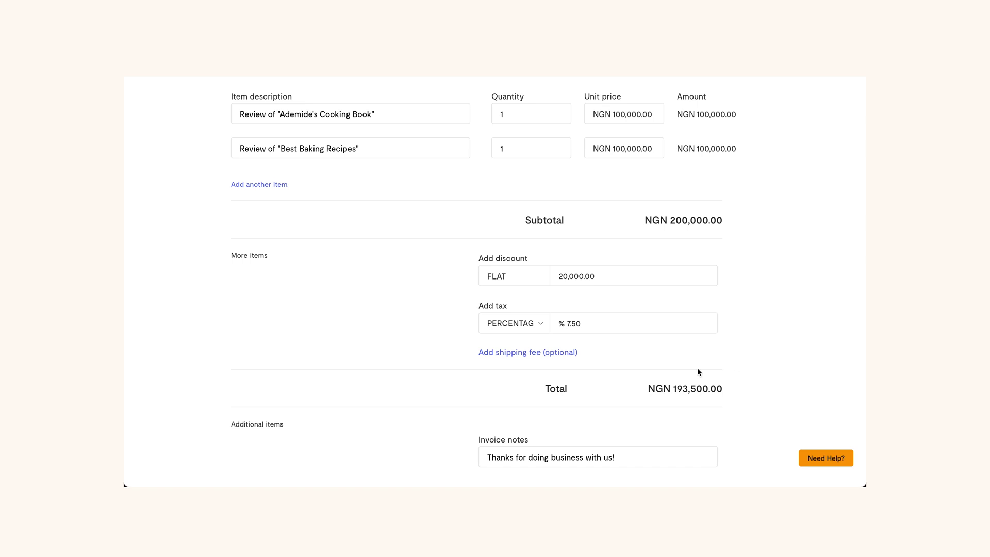
scroll(679, 369, "down", 3)
left_click(631, 381)
type("Thank")
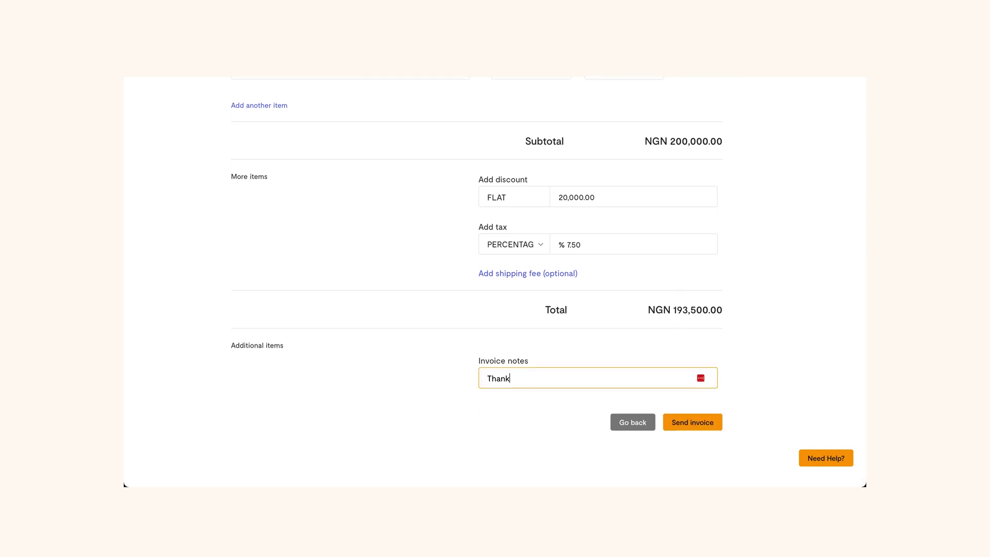
type(" you very much for trusting us with your bu")
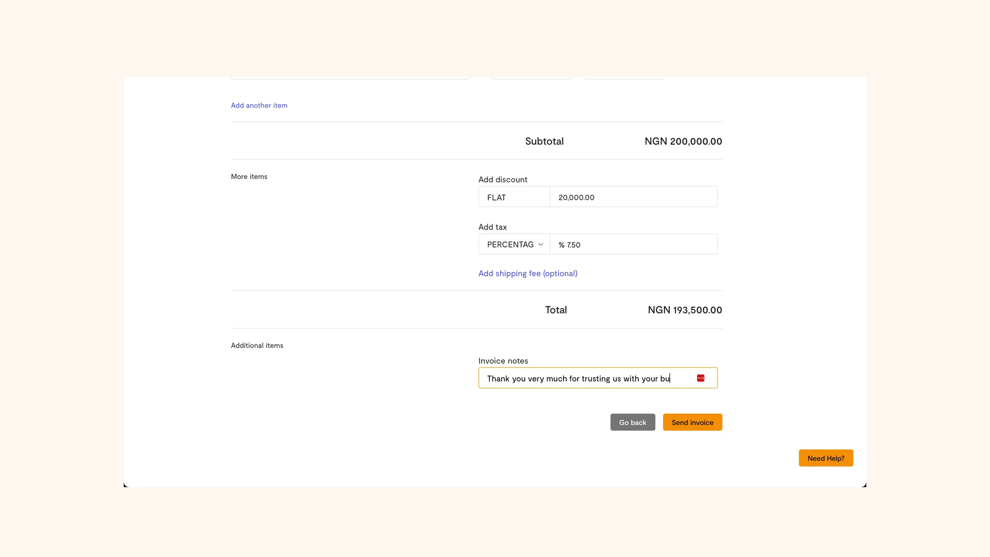
type("siness, we look forward to serving you again.")
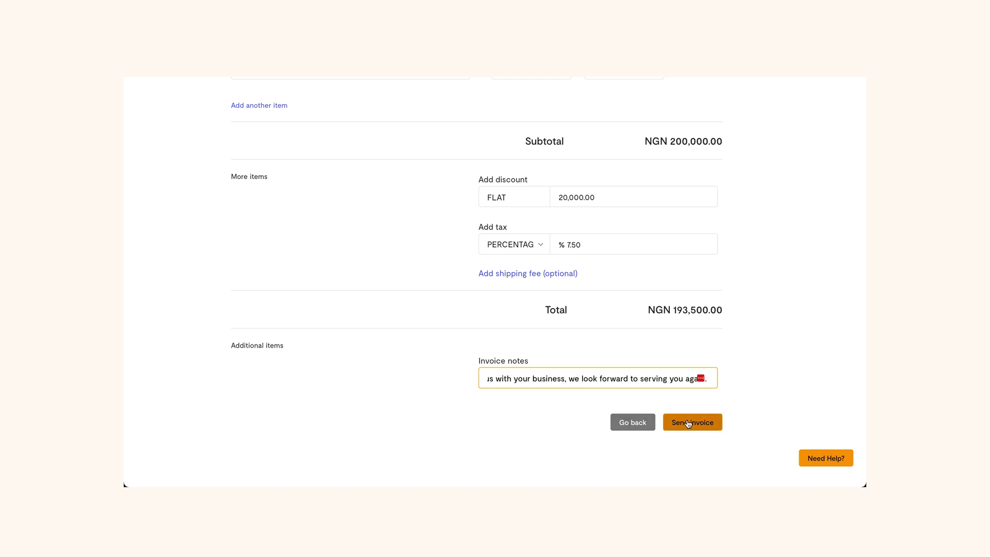
left_click(690, 424)
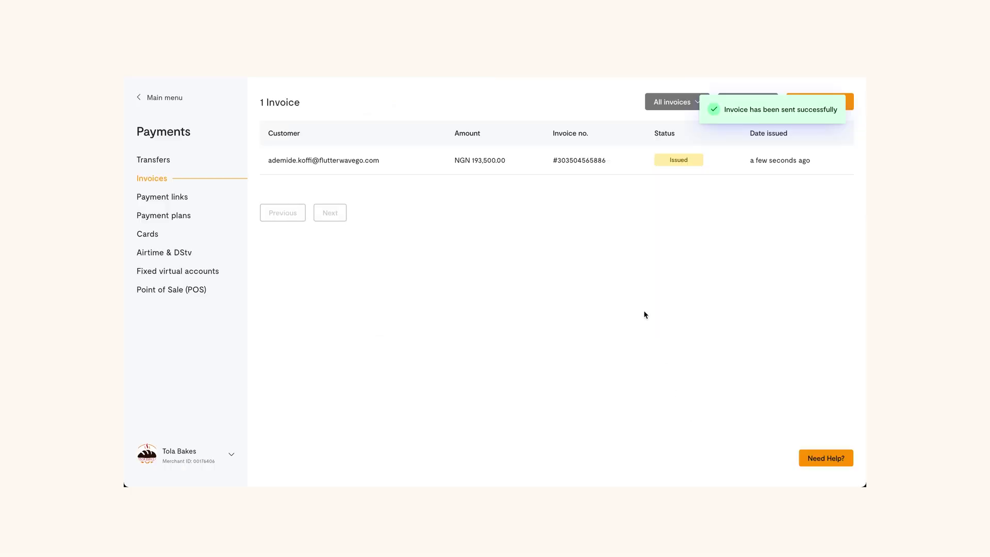
- Open the Book Review invoice, view its public preview, and start the payment checkout
left_click(524, 160)
scroll(412, 310, "down", 1)
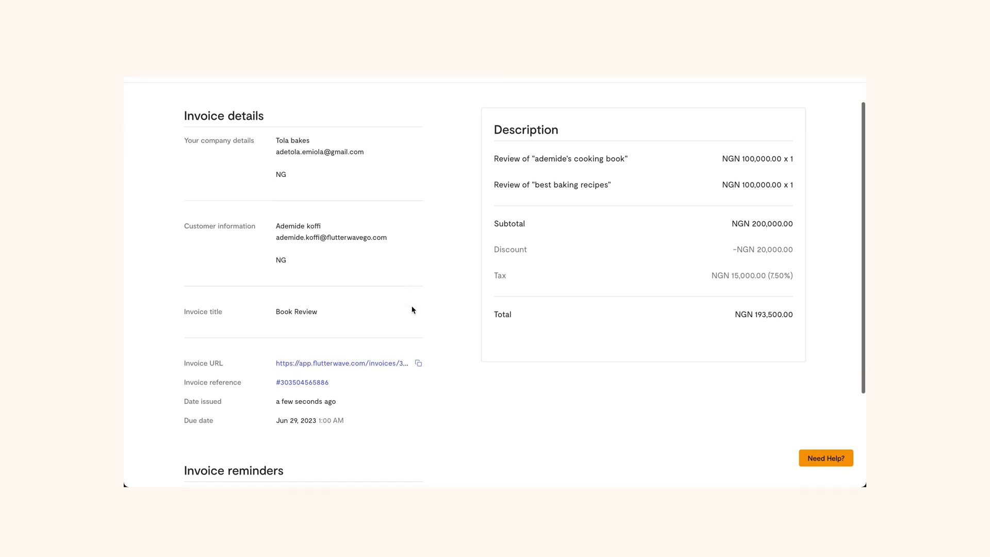
left_click(340, 364)
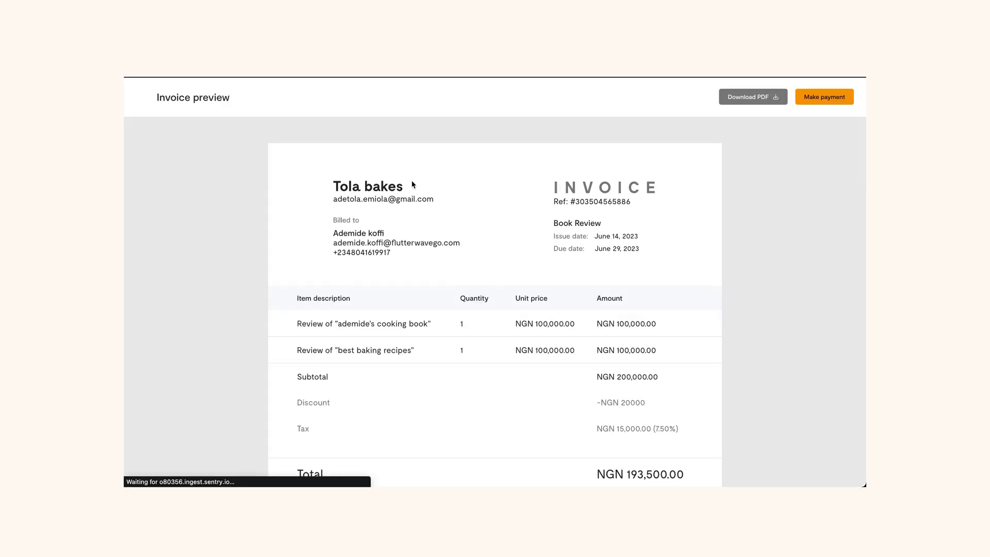
left_click(822, 98)
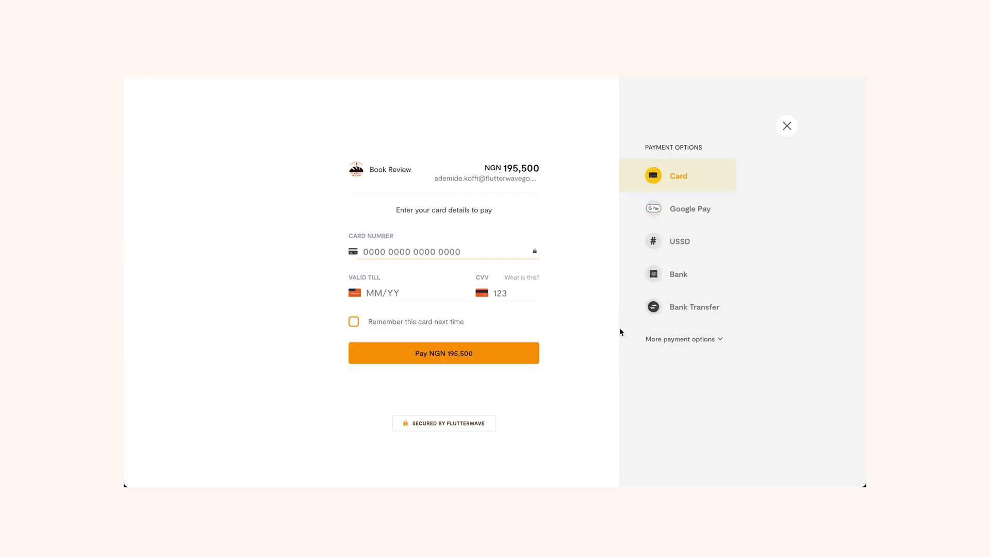